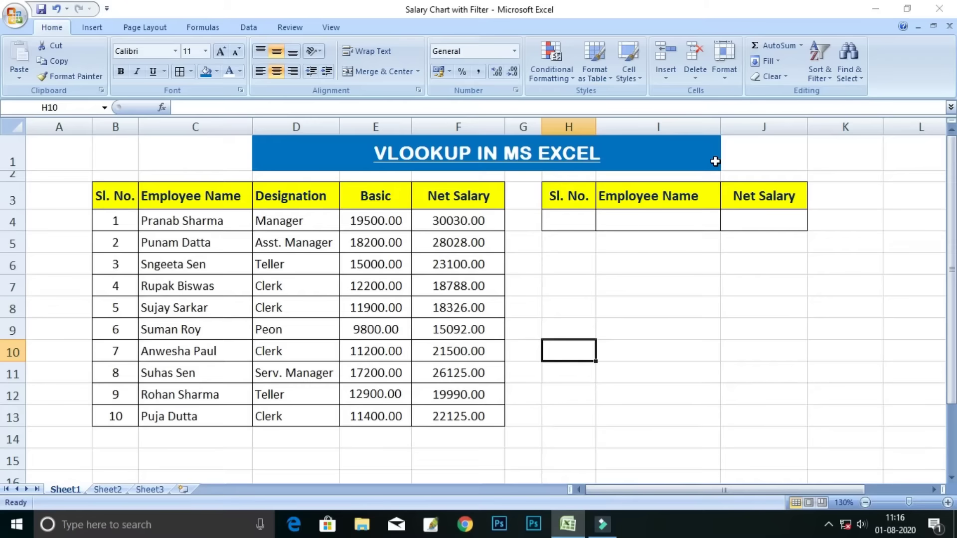
Step: Highlight the salary table, its Sl. No. to Basic headers, data rows and the lookup area
{"action": "left_click_drag", "start_coordinate": [118, 199], "coordinate": [453, 413]}
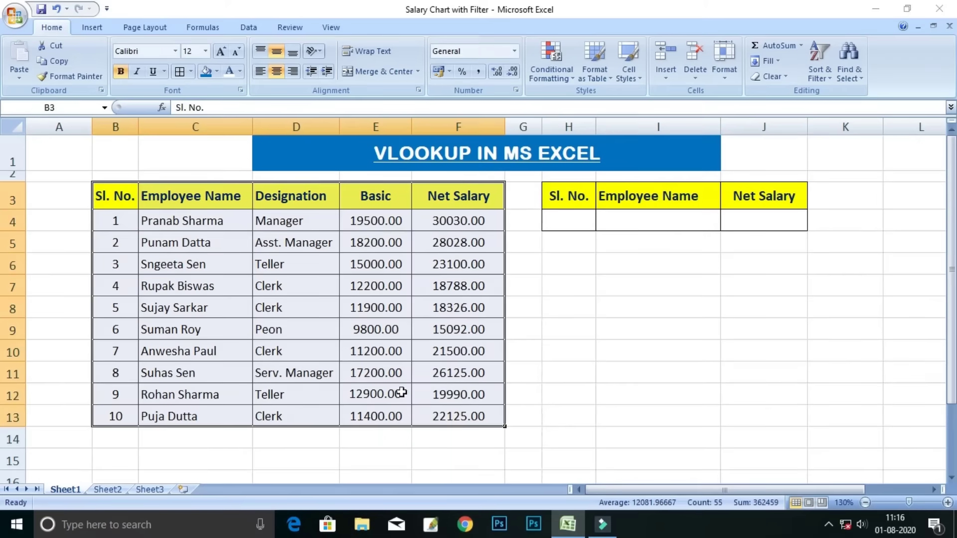
{"action": "left_click", "coordinate": [326, 334]}
{"action": "left_click", "coordinate": [124, 200]}
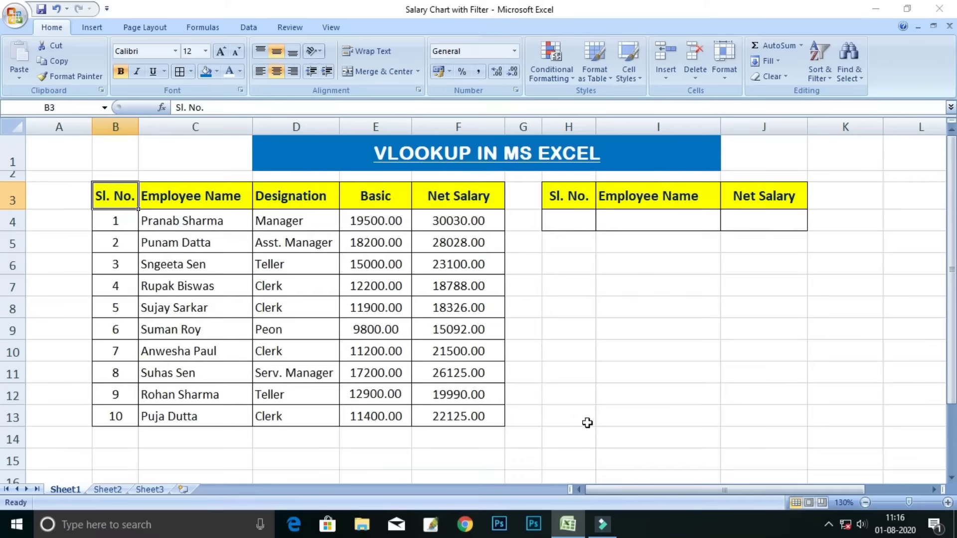
{"action": "key", "text": "Right"}
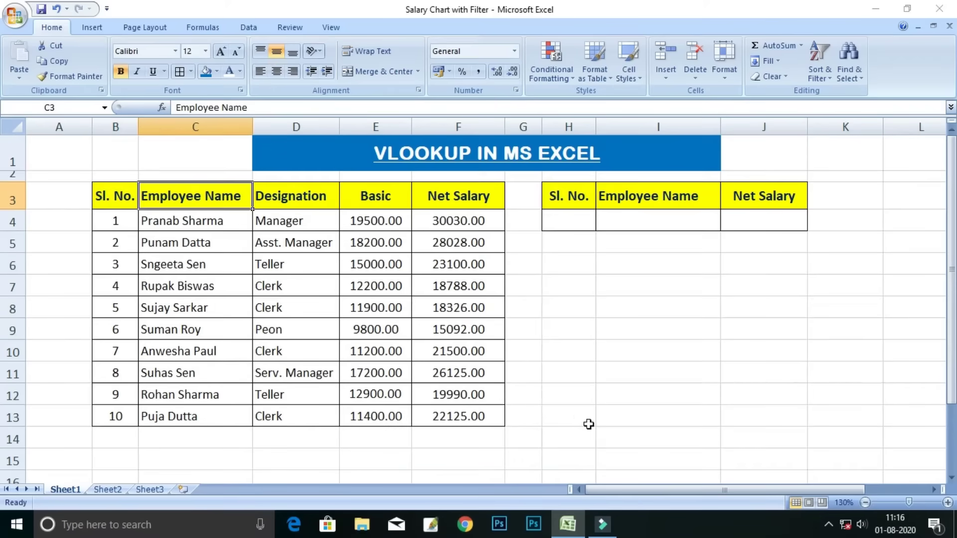
{"action": "key", "text": "Right"}
{"action": "key", "text": "Right"}
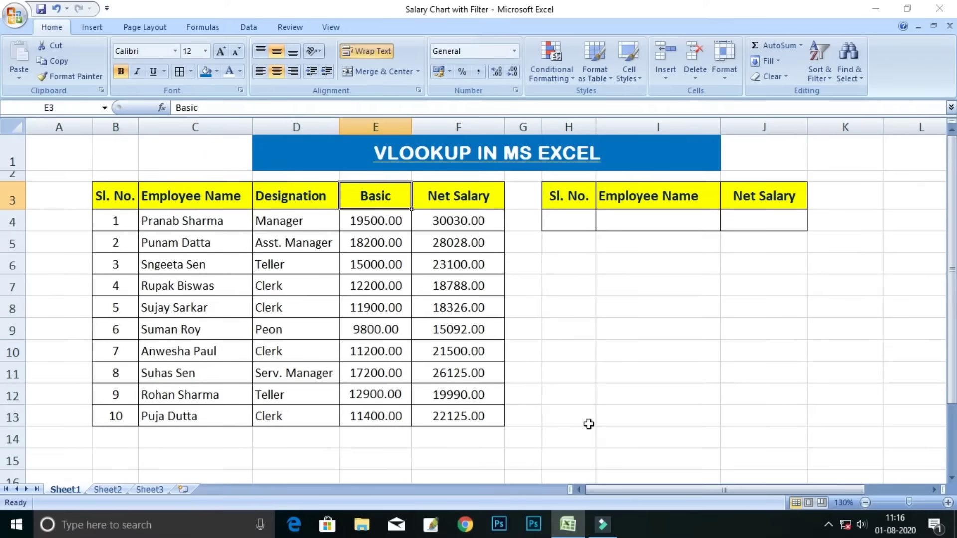
{"action": "key", "text": "Right"}
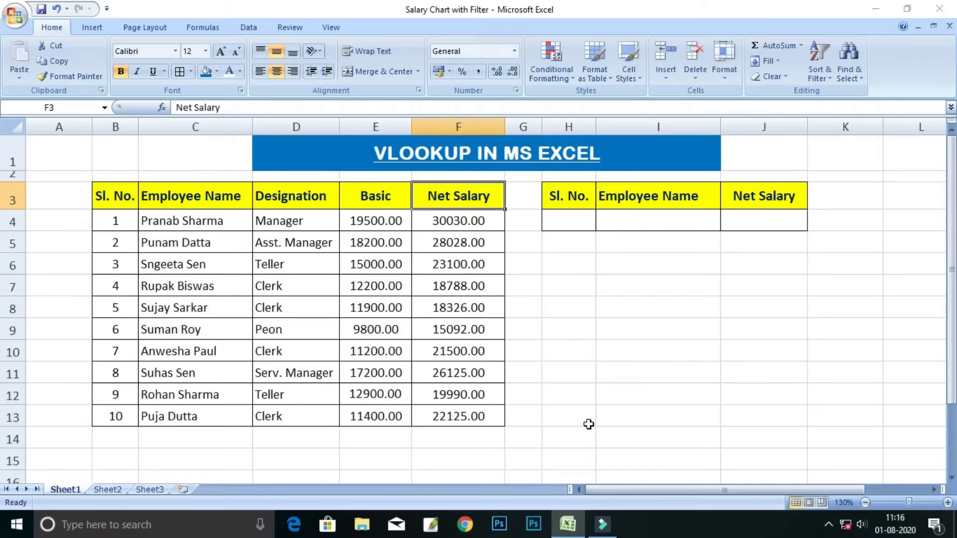
{"action": "left_click", "coordinate": [588, 424]}
{"action": "mouse_move", "coordinate": [119, 220]}
{"action": "left_mouse_down"}
{"action": "mouse_move", "coordinate": [418, 381]}
{"action": "mouse_move", "coordinate": [454, 410]}
{"action": "left_mouse_up"}
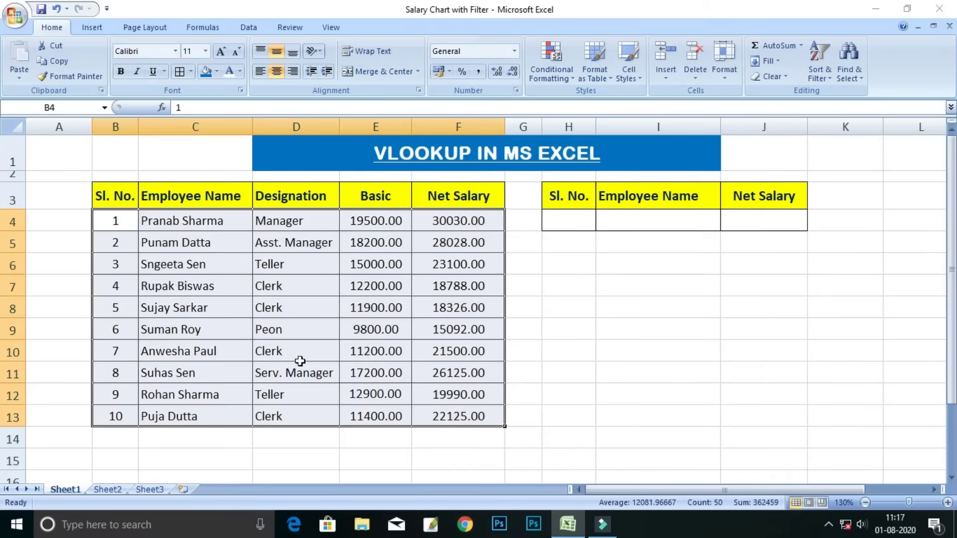
{"action": "left_click", "coordinate": [386, 356]}
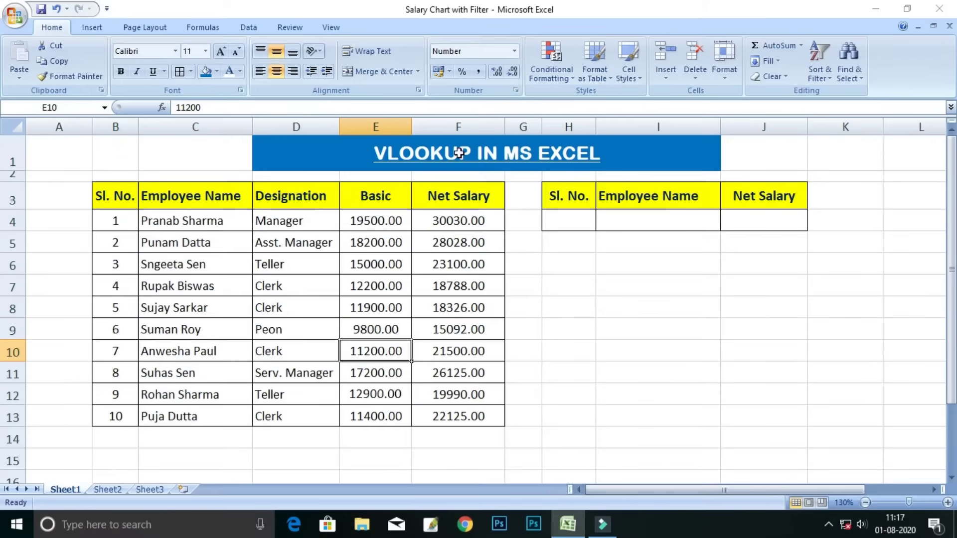
{"action": "left_click_drag", "start_coordinate": [577, 196], "coordinate": [763, 214]}
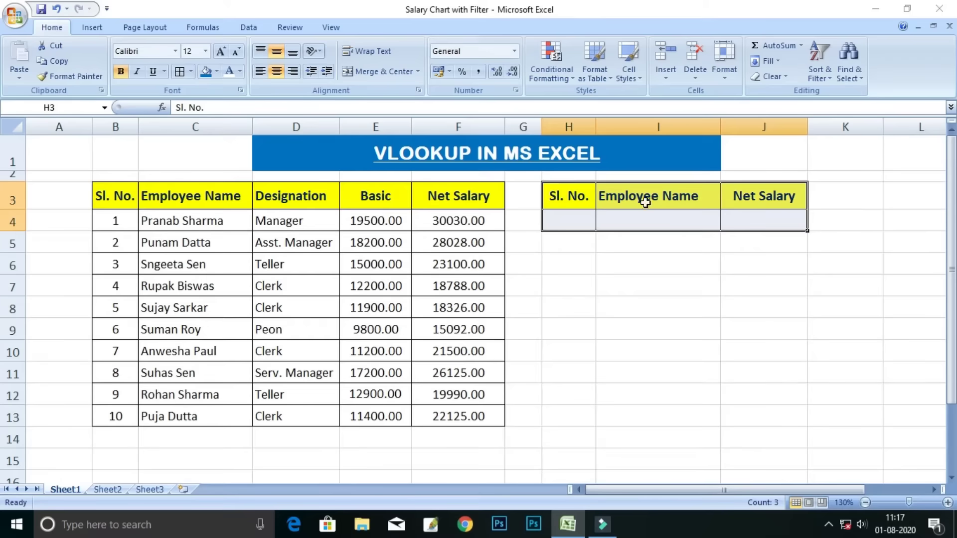
{"action": "left_click", "coordinate": [666, 285]}
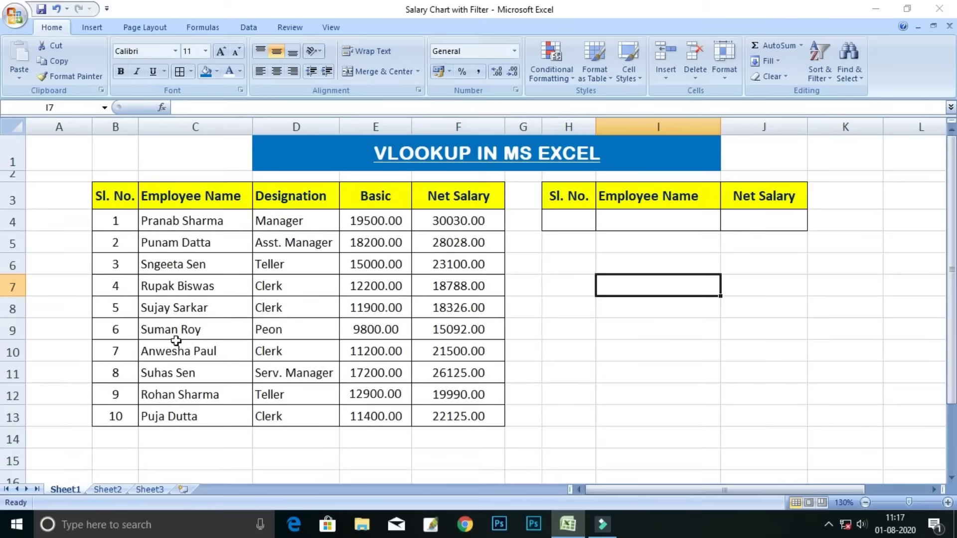
Step: Enter serial number 6 in H4
{"action": "left_click", "coordinate": [575, 228]}
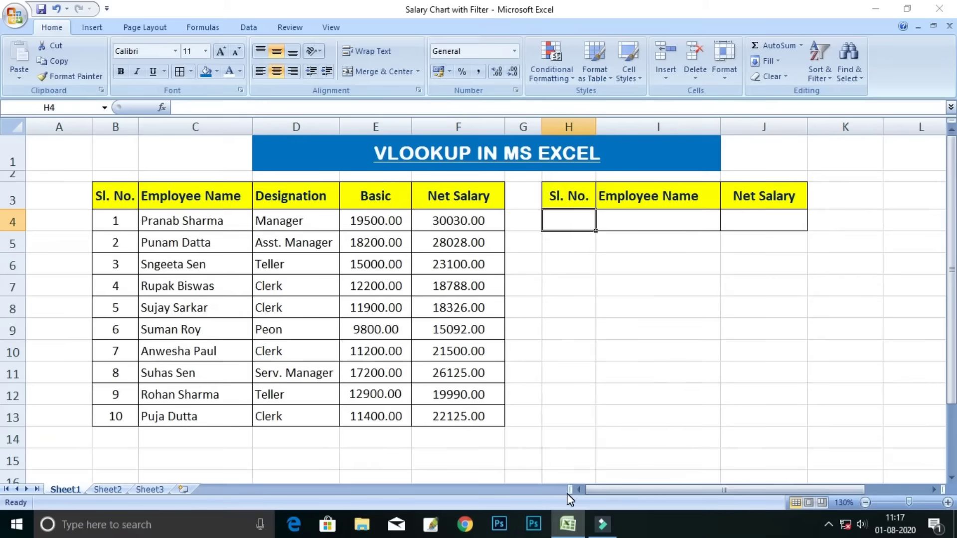
{"action": "type", "text": "6"}
{"action": "left_click", "coordinate": [690, 294]}
Step: Start the employee-name formula =VLOOKUP(H4, in I4
{"action": "left_click", "coordinate": [639, 213]}
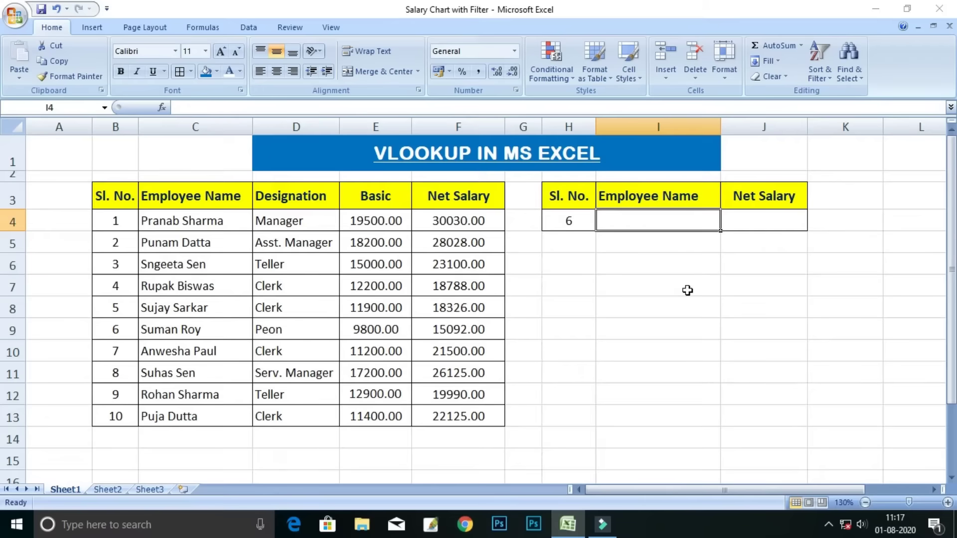
{"action": "type", "text": "="}
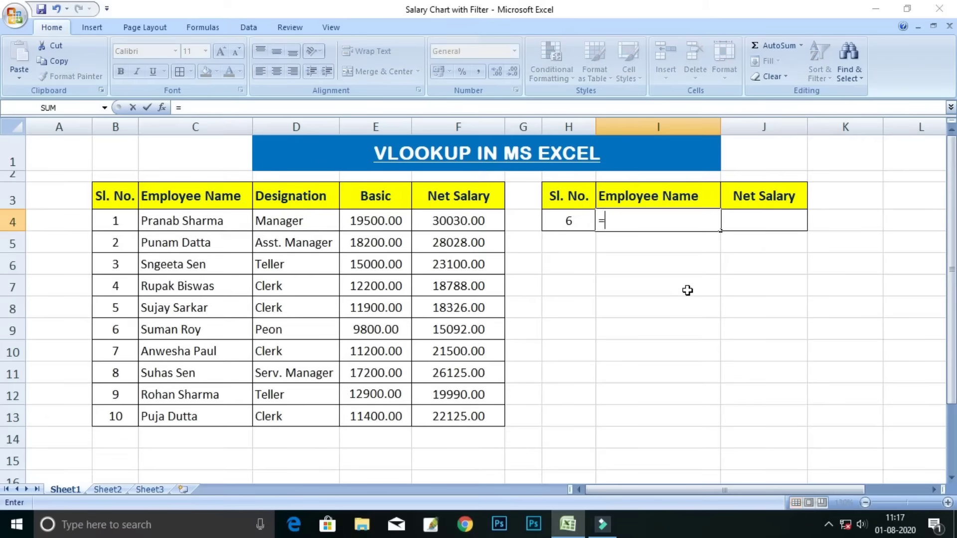
{"action": "type", "text": "V"}
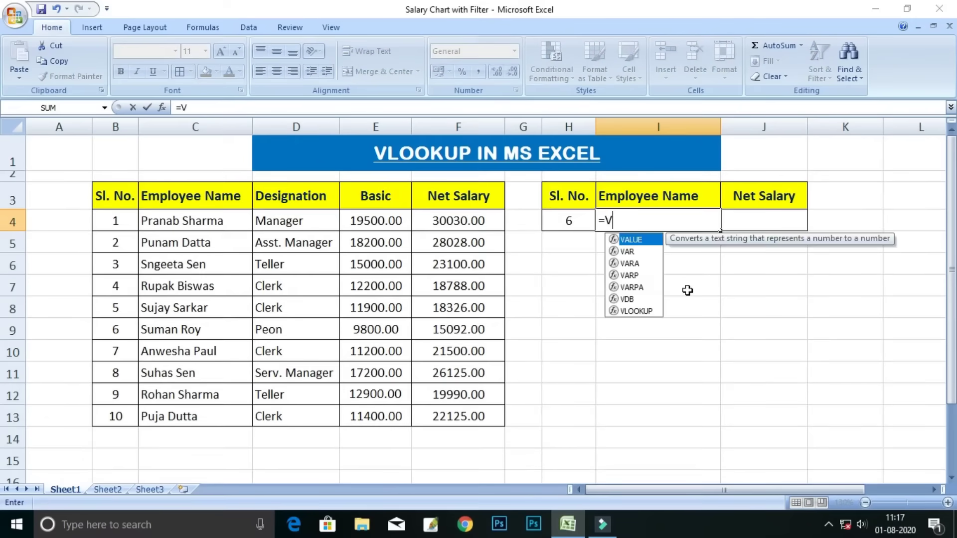
{"action": "type", "text": "LOOKUP"}
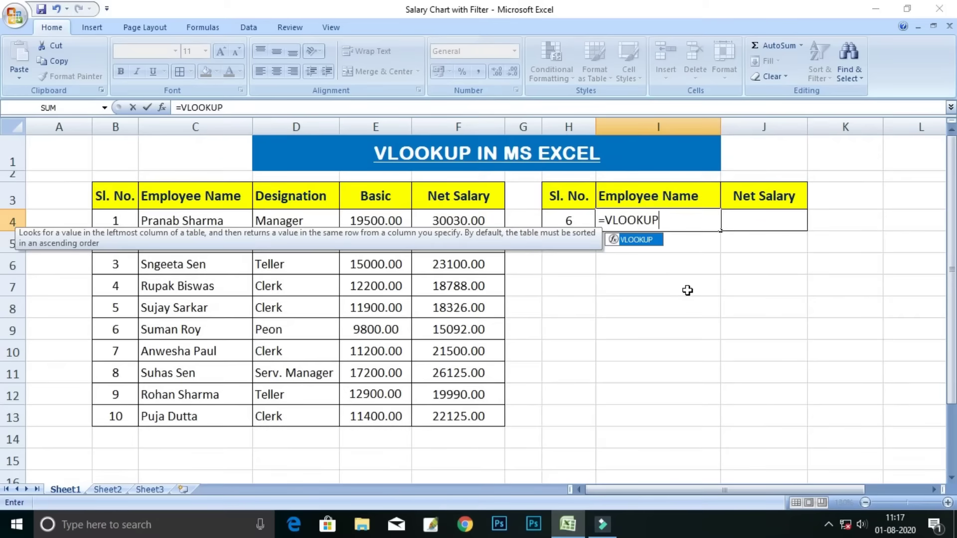
{"action": "type", "text": "("}
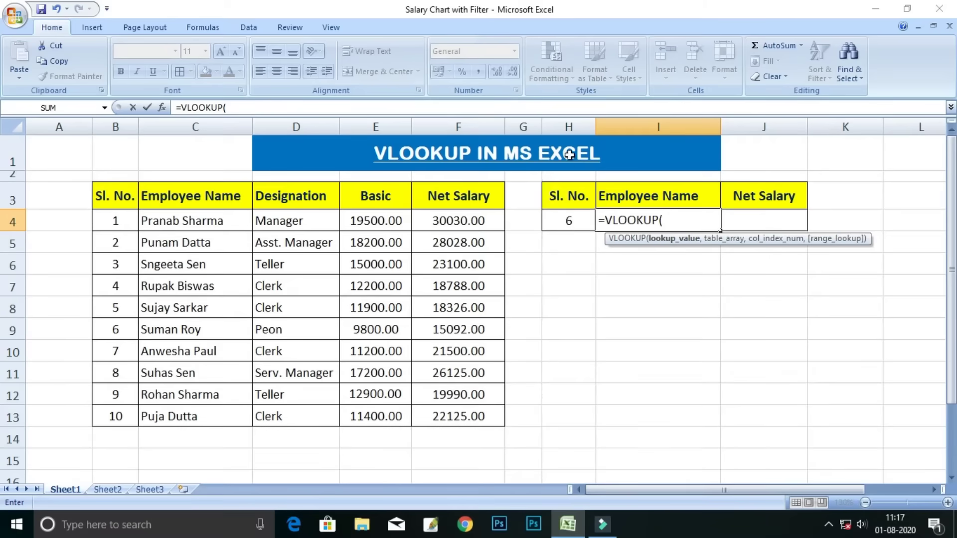
{"action": "left_click", "coordinate": [570, 220]}
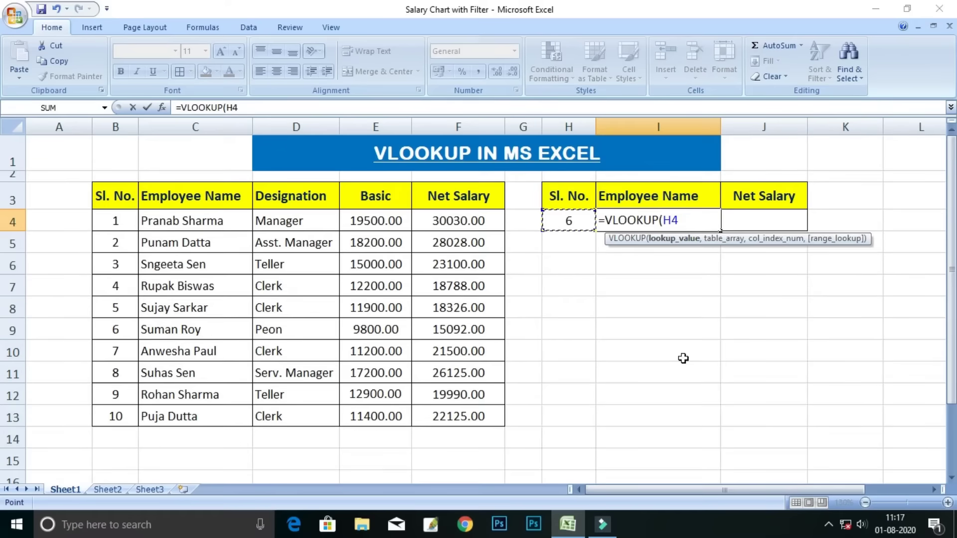
{"action": "type", "text": ","}
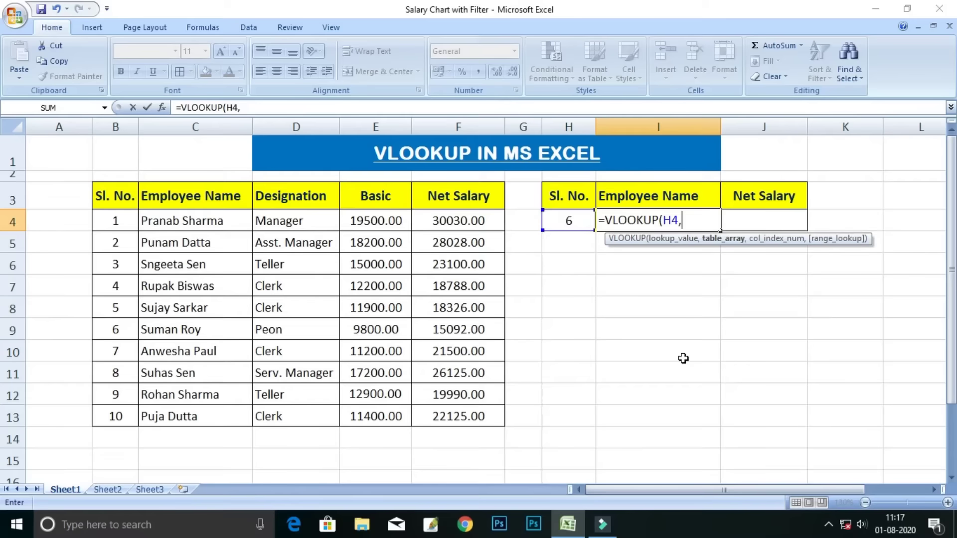
{"action": "mouse_move", "coordinate": [114, 199]}
{"action": "left_mouse_down"}
{"action": "mouse_move", "coordinate": [241, 303]}
{"action": "mouse_move", "coordinate": [462, 421]}
{"action": "left_mouse_up"}
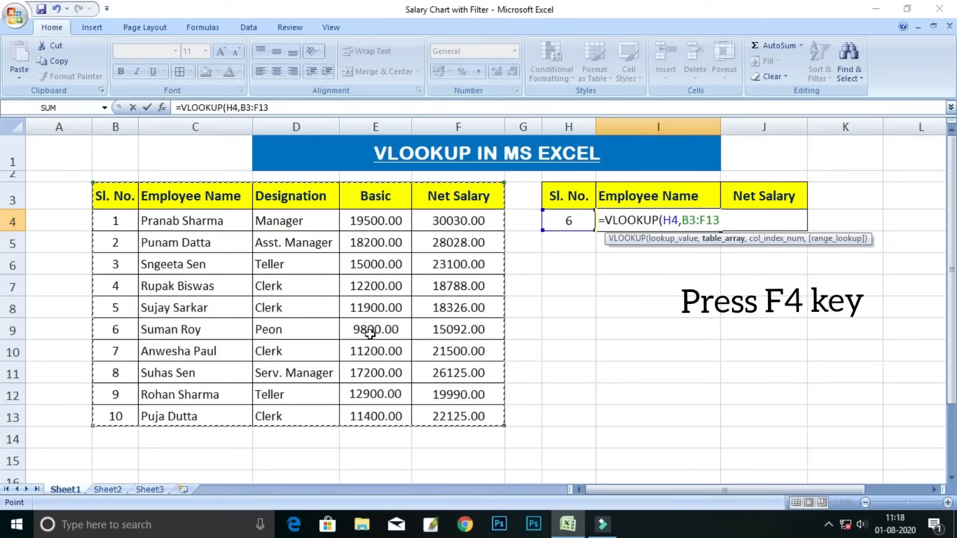
{"action": "key", "text": "F4"}
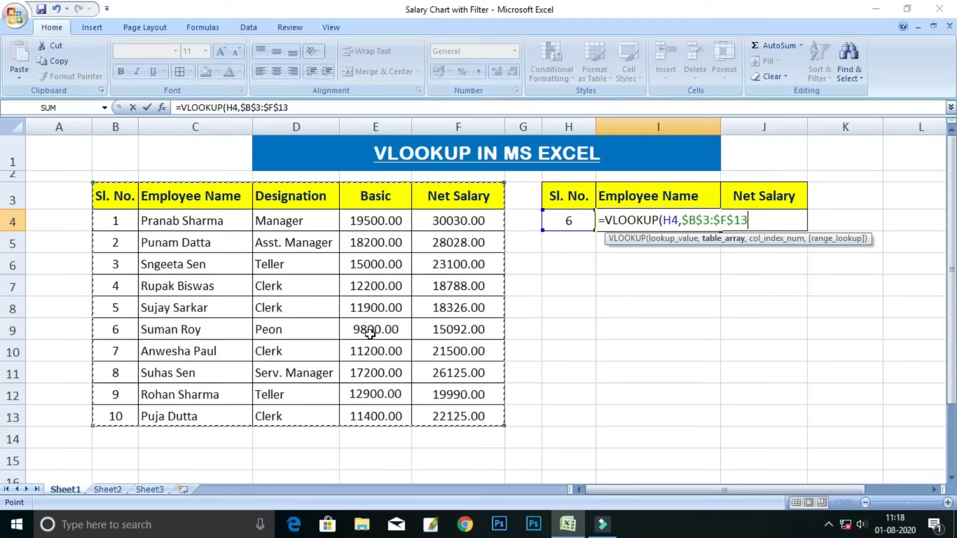
{"action": "type", "text": ","}
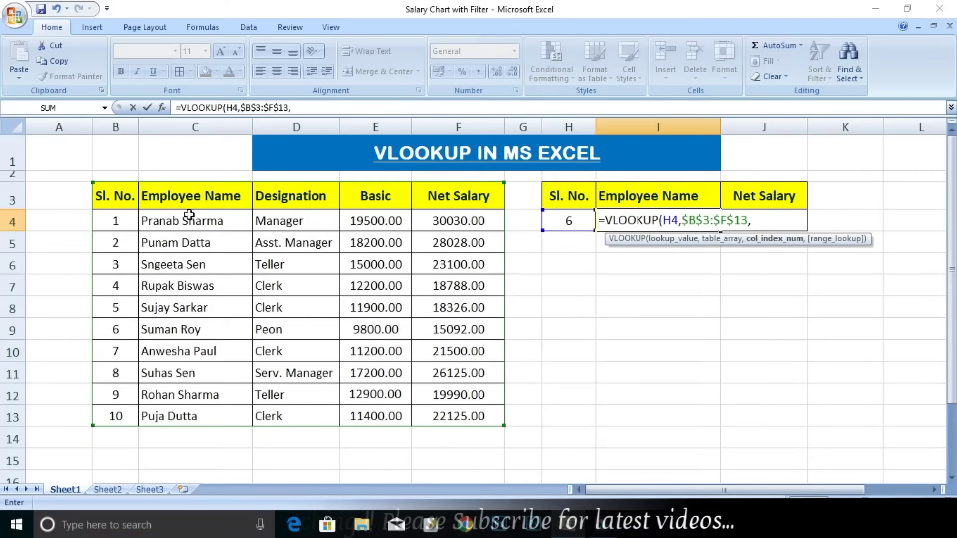
{"action": "type", "text": "2"}
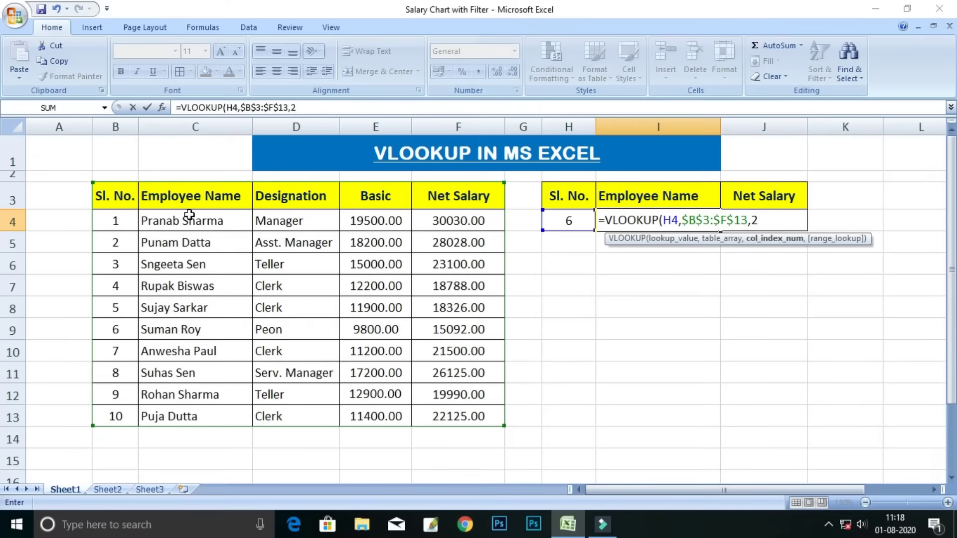
{"action": "type", "text": ","}
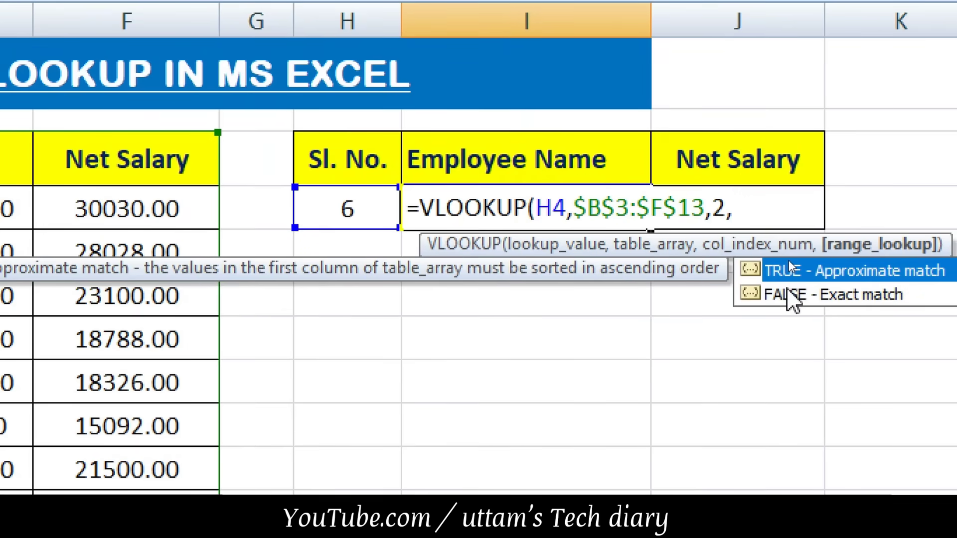
{"action": "type", "text": "0"}
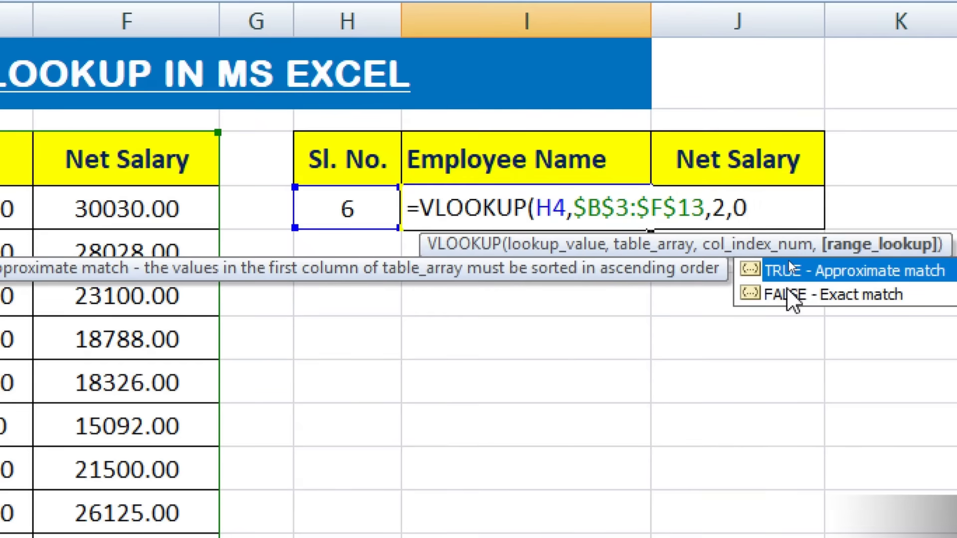
{"action": "type", "text": ")"}
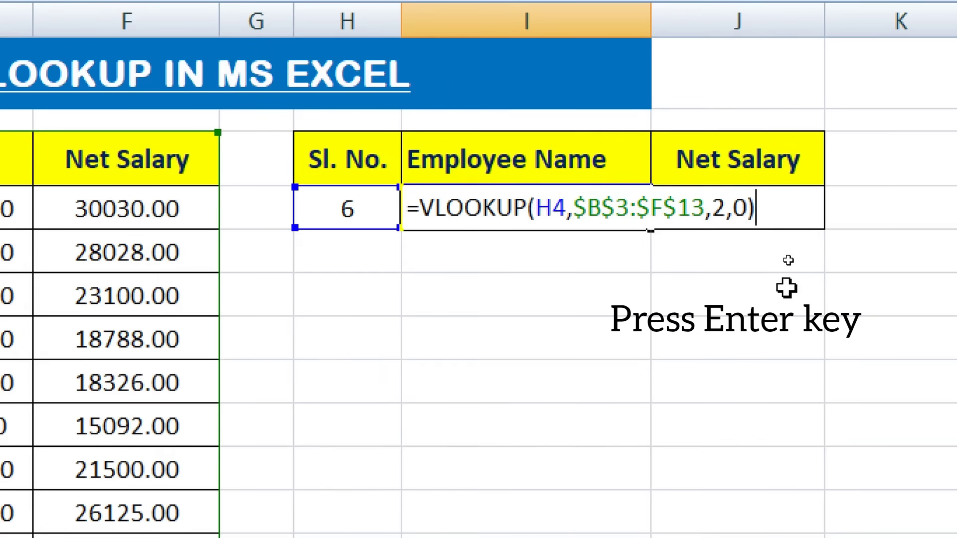
{"action": "key", "text": "Return"}
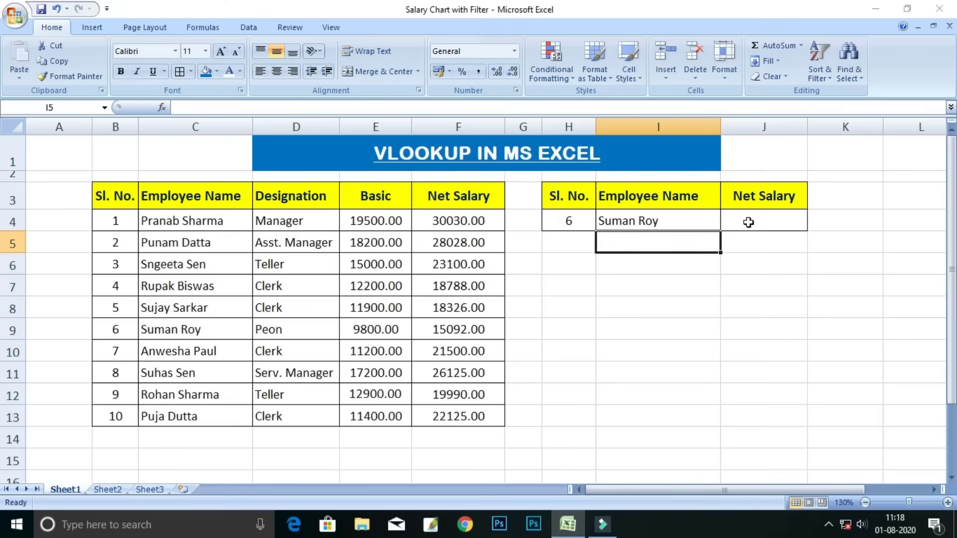
Step: Begin J4's net salary formula as =VLOOKUP(H4,B3:F13, using the salary table
{"action": "left_click", "coordinate": [748, 223]}
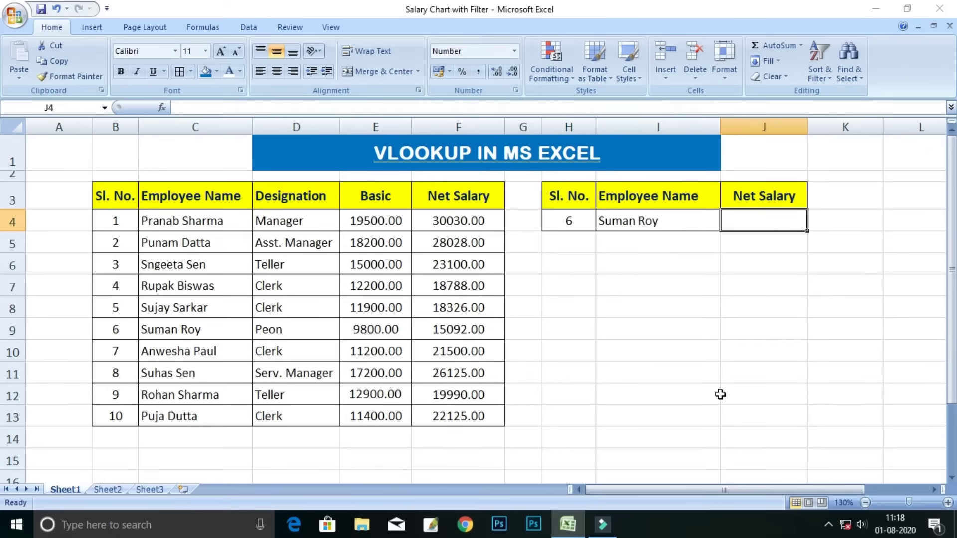
{"action": "type", "text": "="}
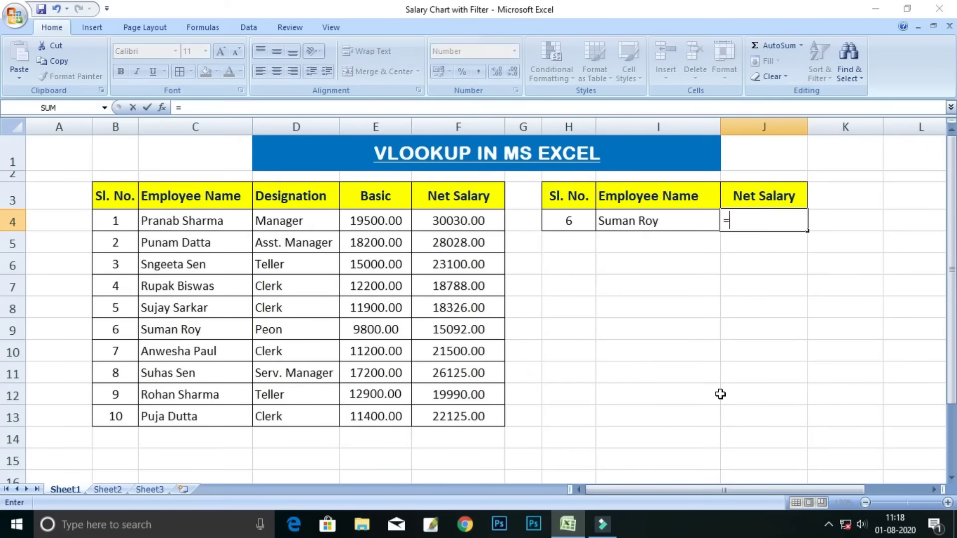
{"action": "type", "text": "VLOO"}
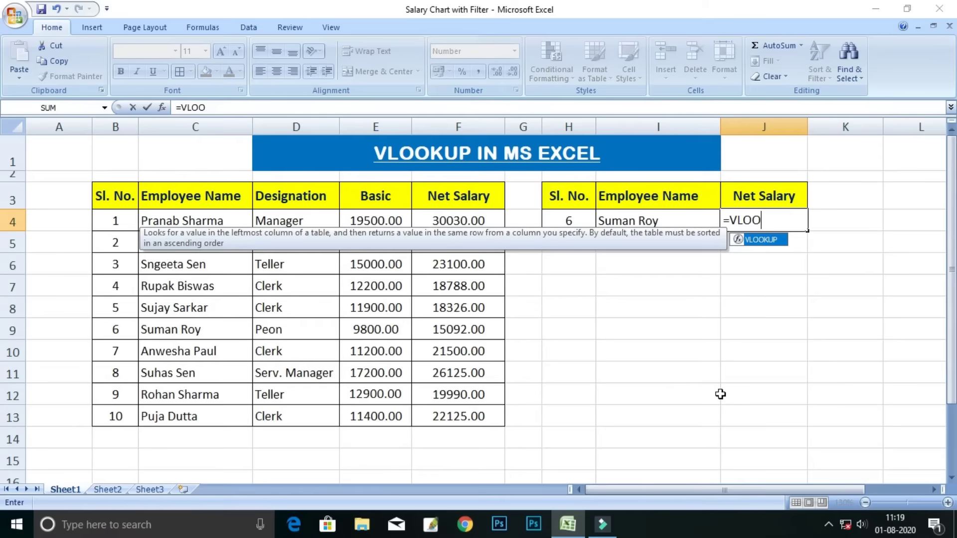
{"action": "type", "text": "KUP"}
{"action": "type", "text": "("}
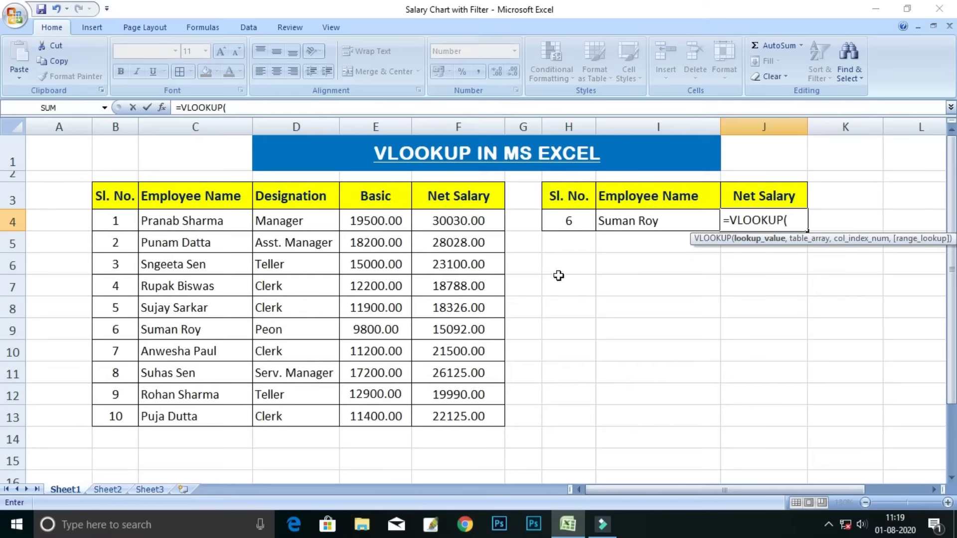
{"action": "left_click", "coordinate": [565, 223]}
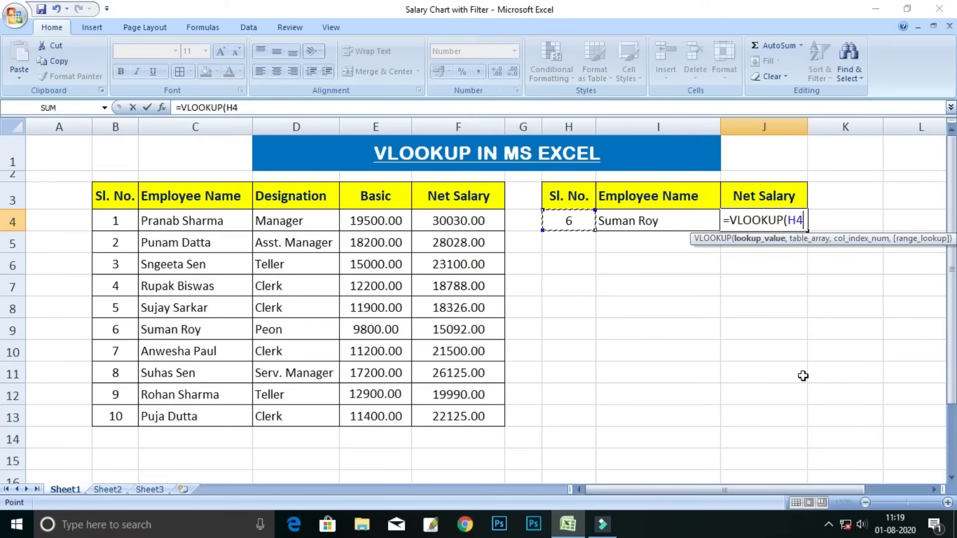
{"action": "type", "text": ","}
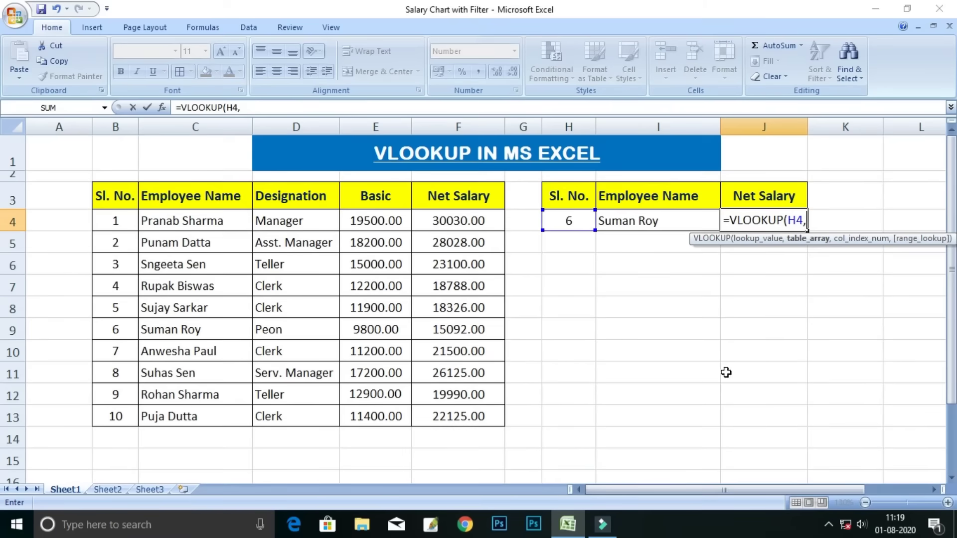
{"action": "left_click_drag", "start_coordinate": [114, 194], "coordinate": [448, 412]}
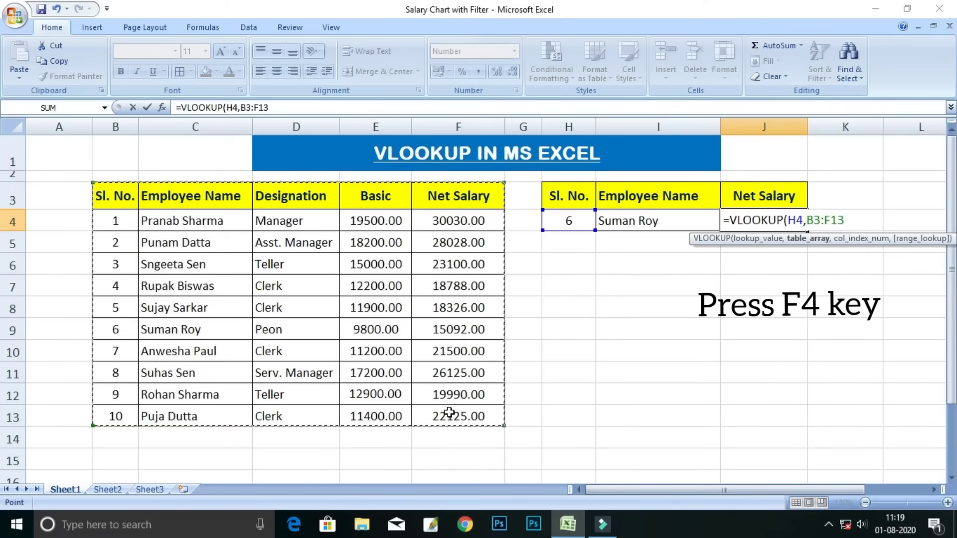
Step: Finish J4 as =VLOOKUP(H4,$B$3:$F$13,5,0) so it shows net salary 15092.00
{"action": "key", "text": "F4"}
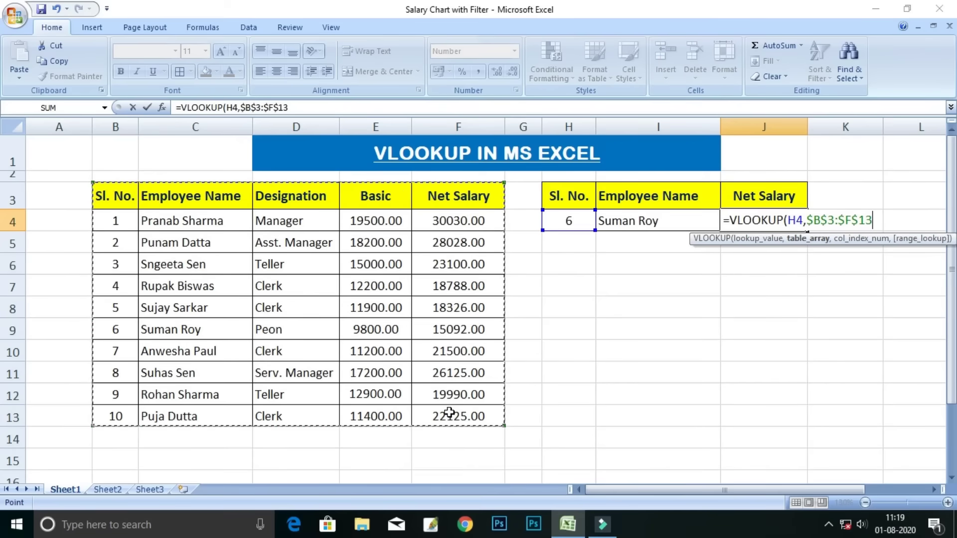
{"action": "type", "text": ",5"}
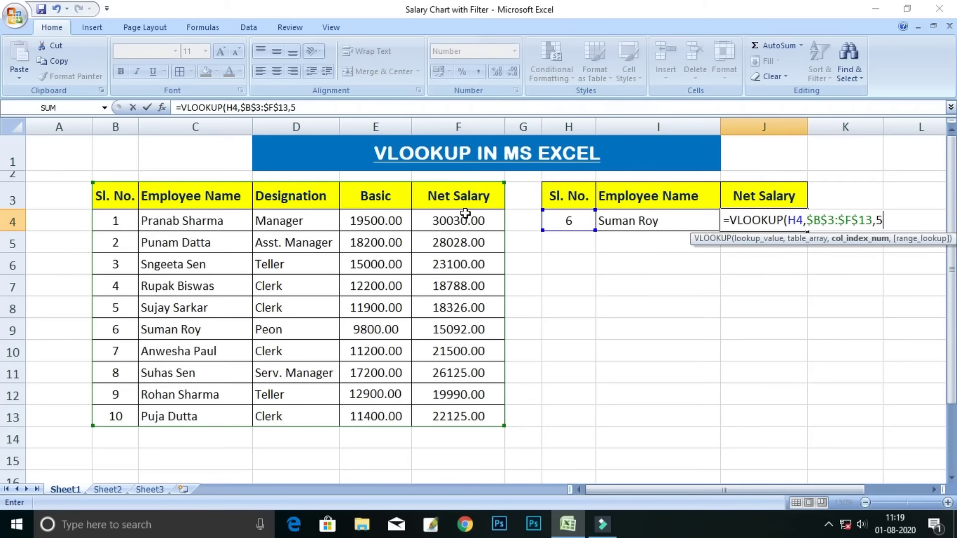
{"action": "type", "text": ","}
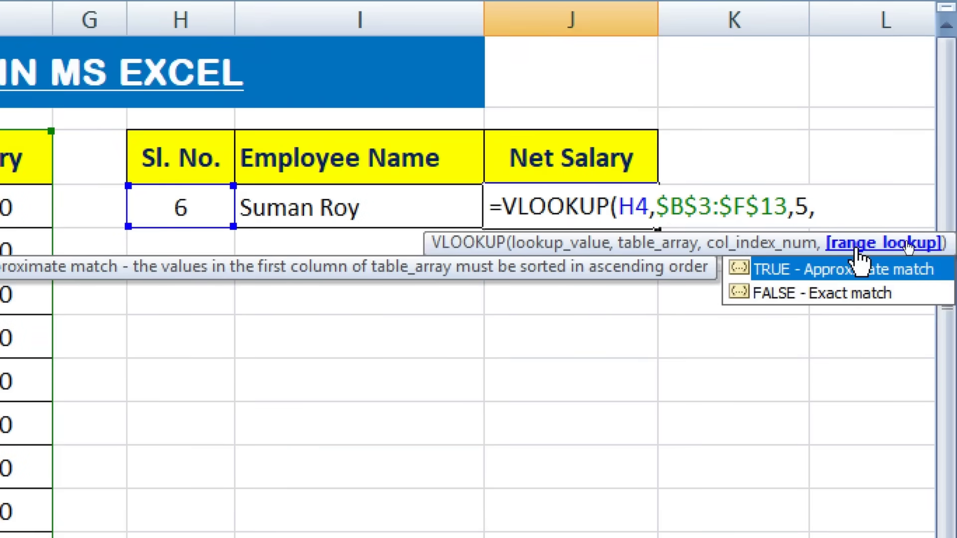
{"action": "type", "text": "0"}
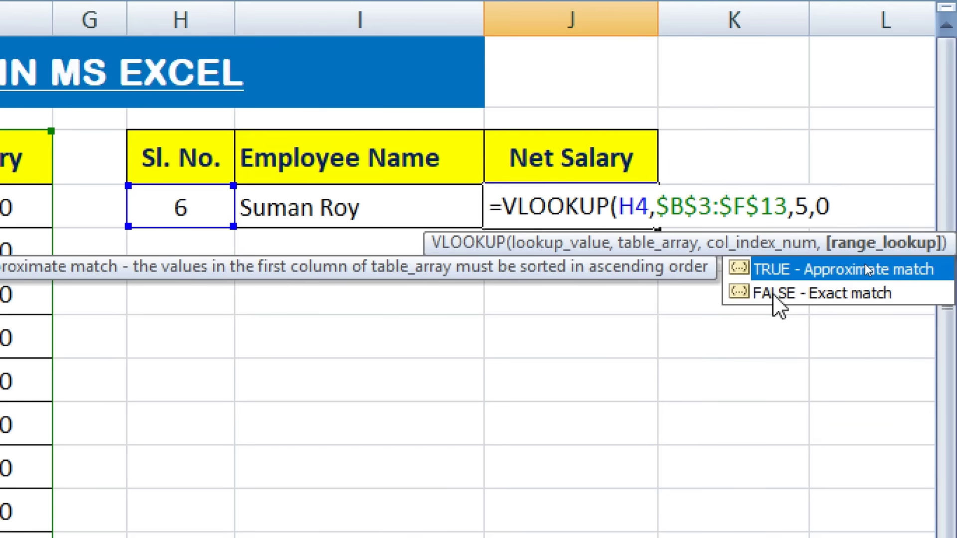
{"action": "type", "text": ")"}
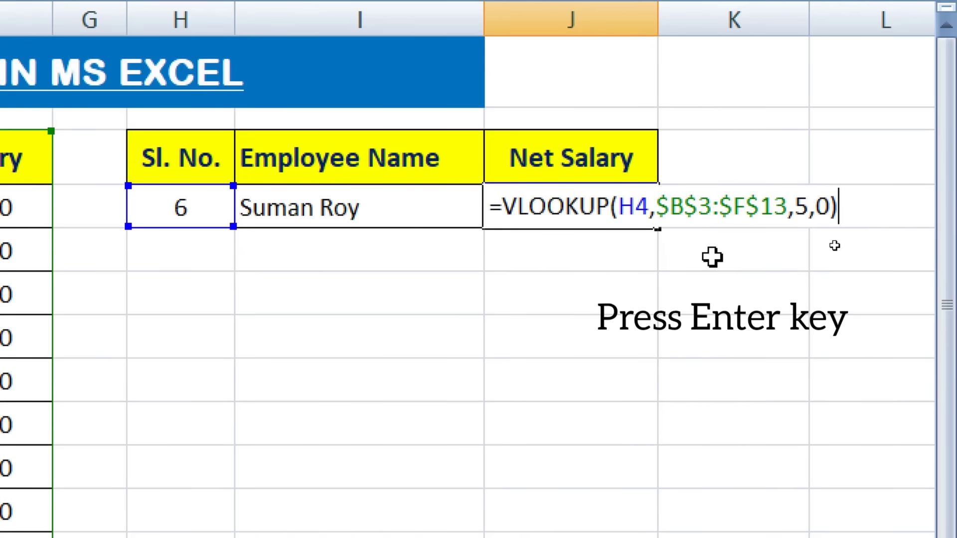
{"action": "key", "text": "Return"}
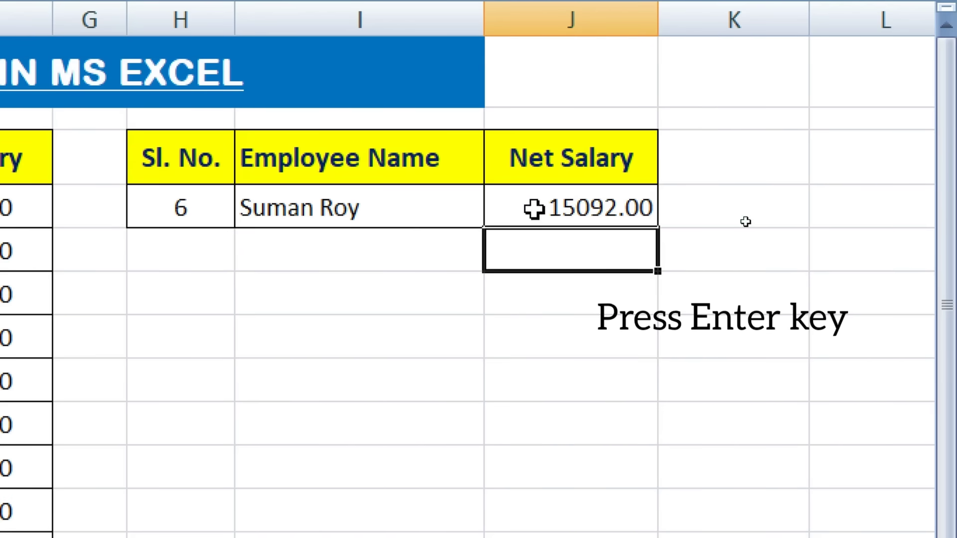
{"action": "left_click", "coordinate": [595, 214]}
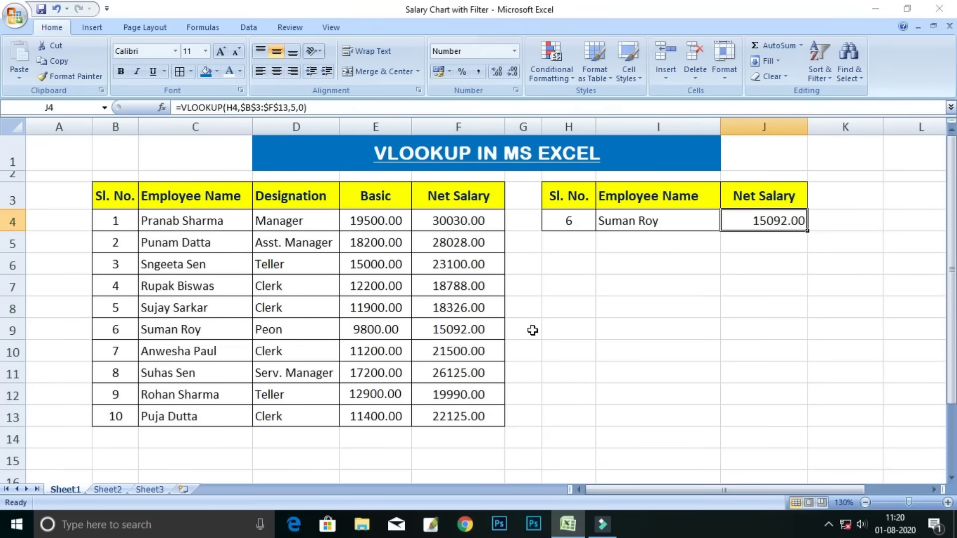
{"action": "left_click", "coordinate": [553, 313]}
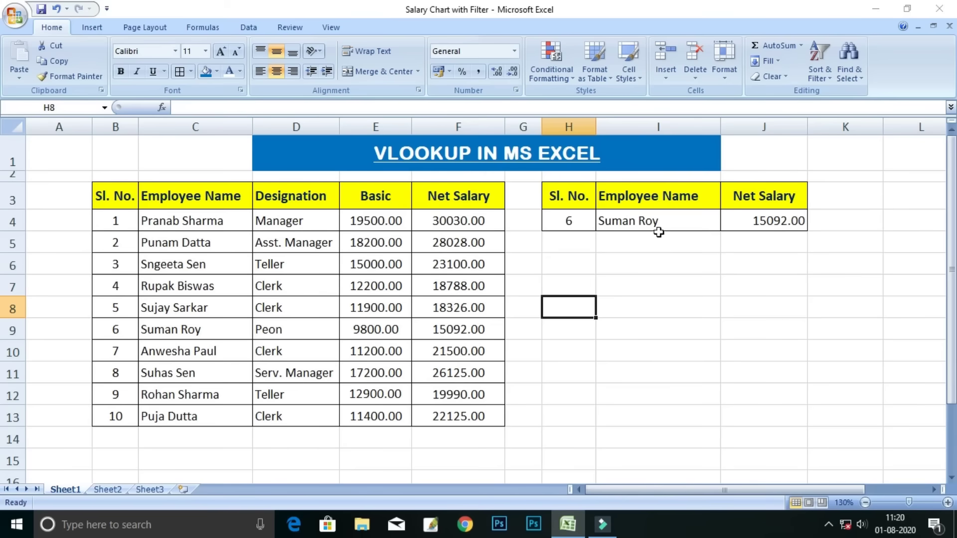
{"action": "left_click", "coordinate": [577, 221]}
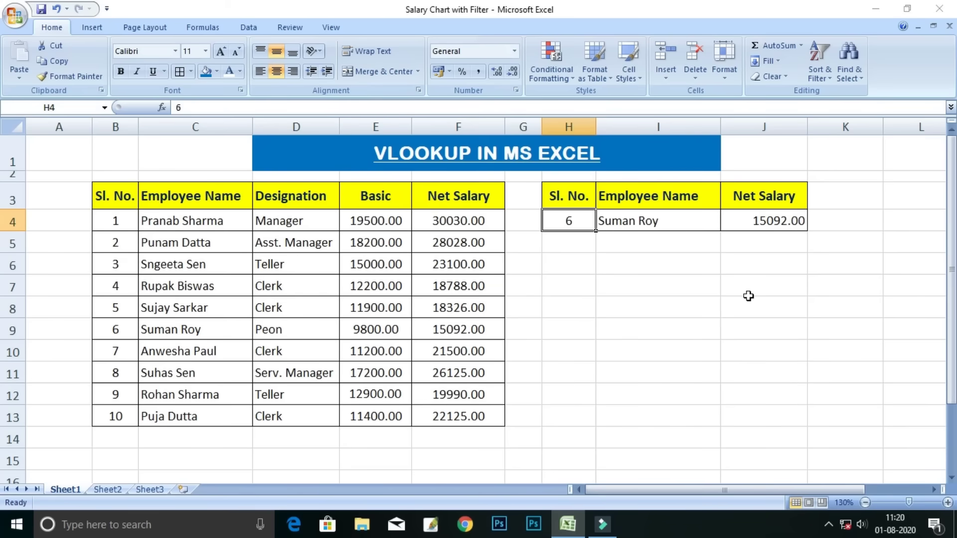
{"action": "type", "text": "8"}
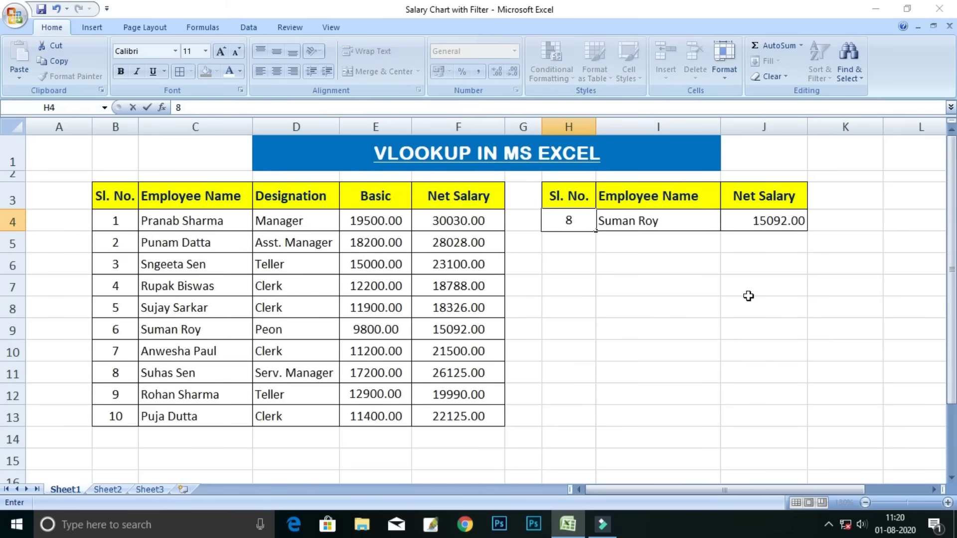
{"action": "key", "text": "Return"}
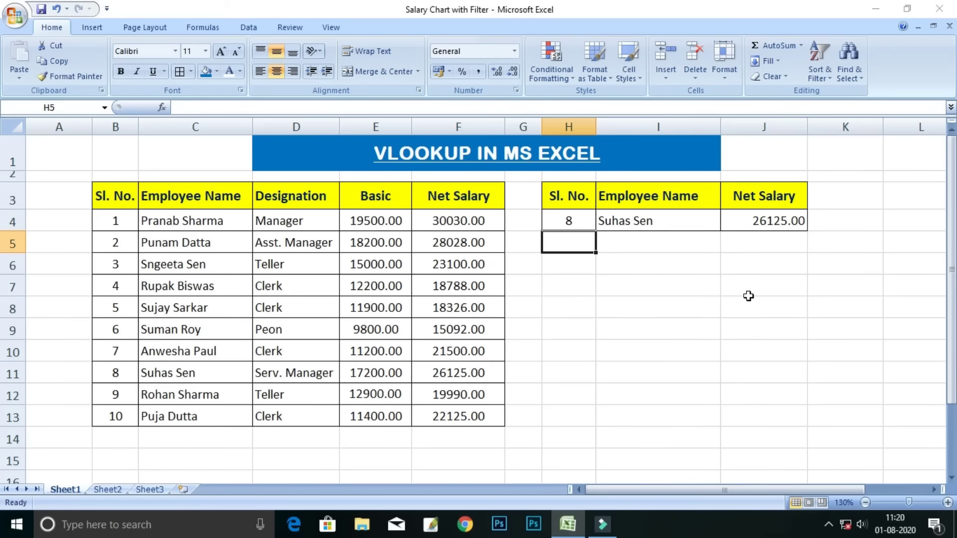
{"action": "key", "text": "Up"}
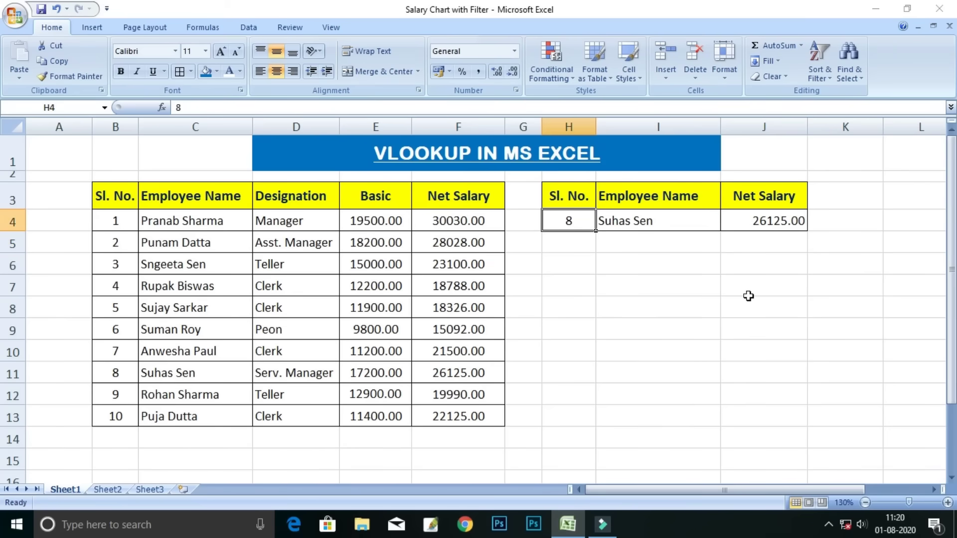
{"action": "type", "text": "9"}
{"action": "key", "text": "Return"}
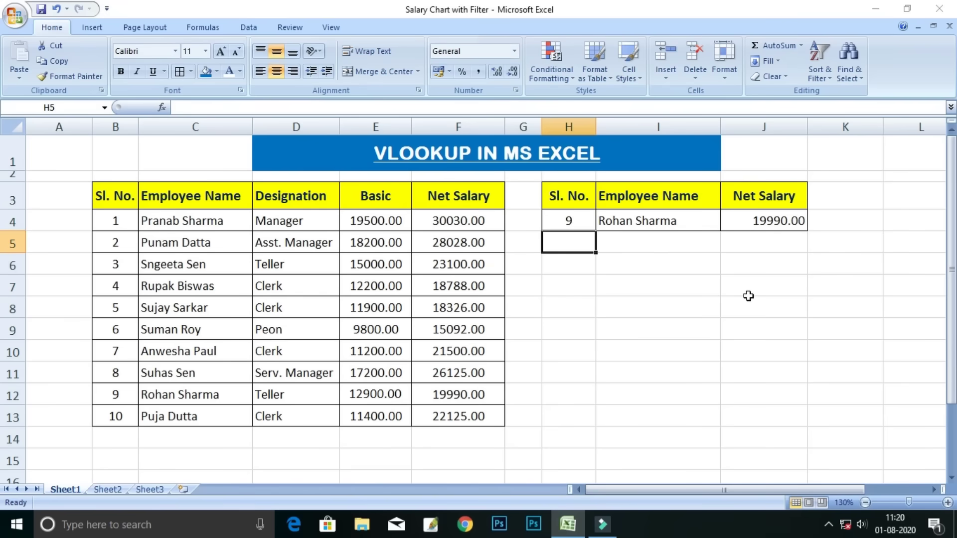